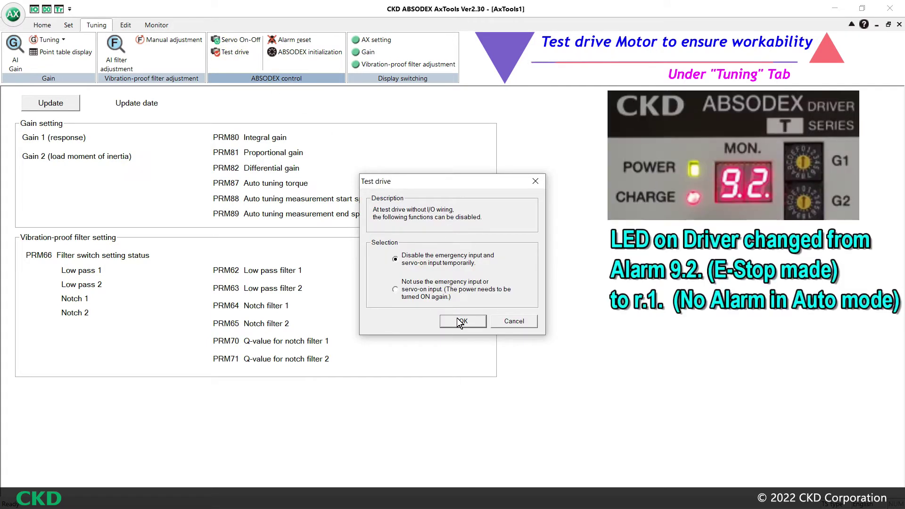
Step: Set up the test drive with the emergency and servo-on inputs temporarily disabled, and turn the servo on
left_click(458, 320)
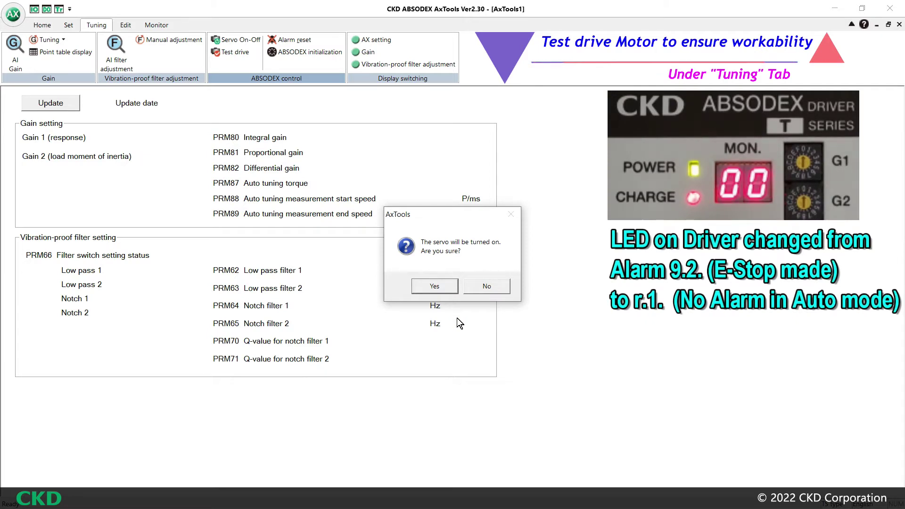
left_click(434, 286)
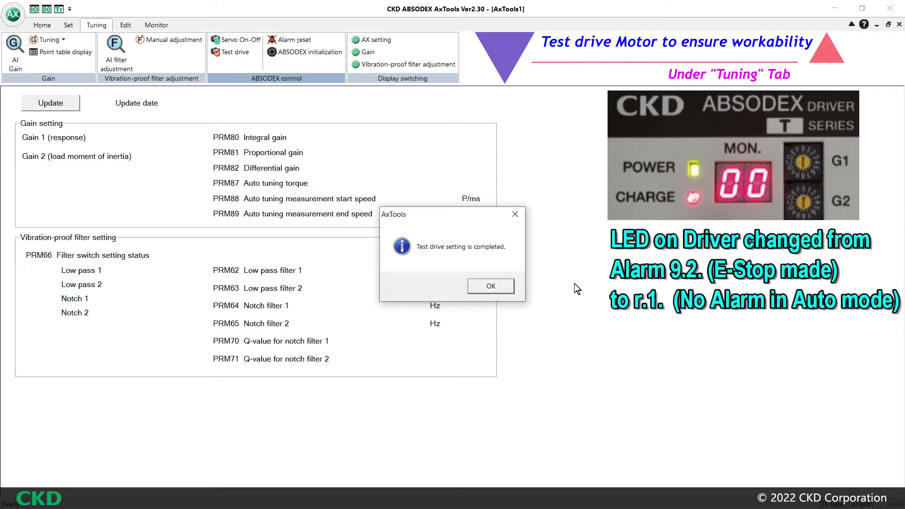
left_click(496, 288)
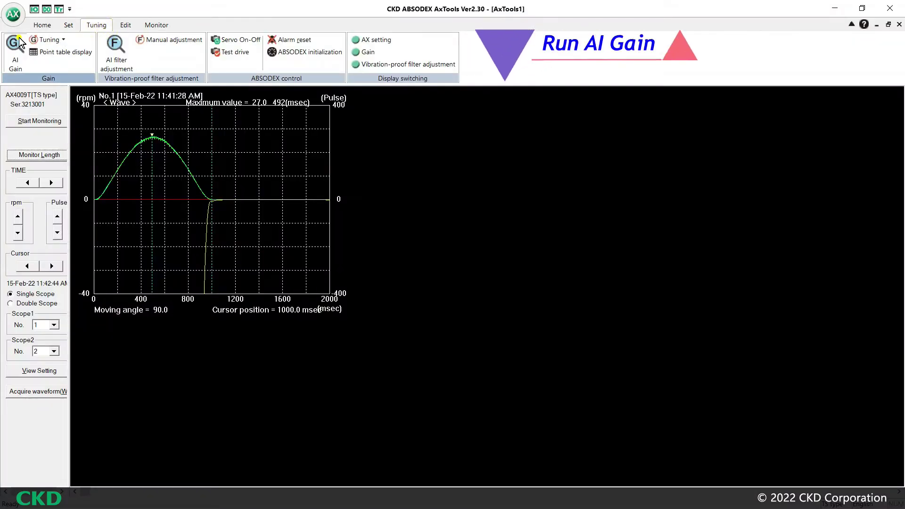
Step: Run AI Gain with 1 sec travel time, 90 deg travel angle, program number 998, no specified adjustment area, and graph number 1
left_click(19, 40)
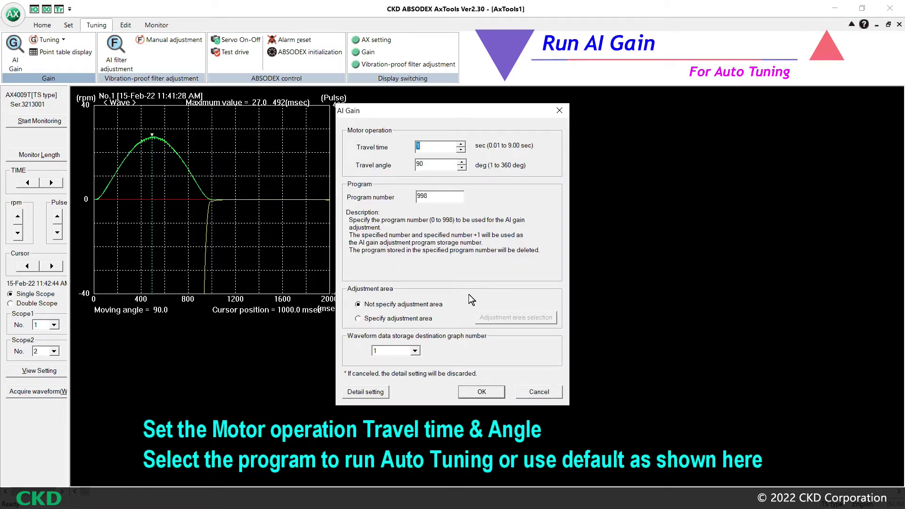
left_click(469, 390)
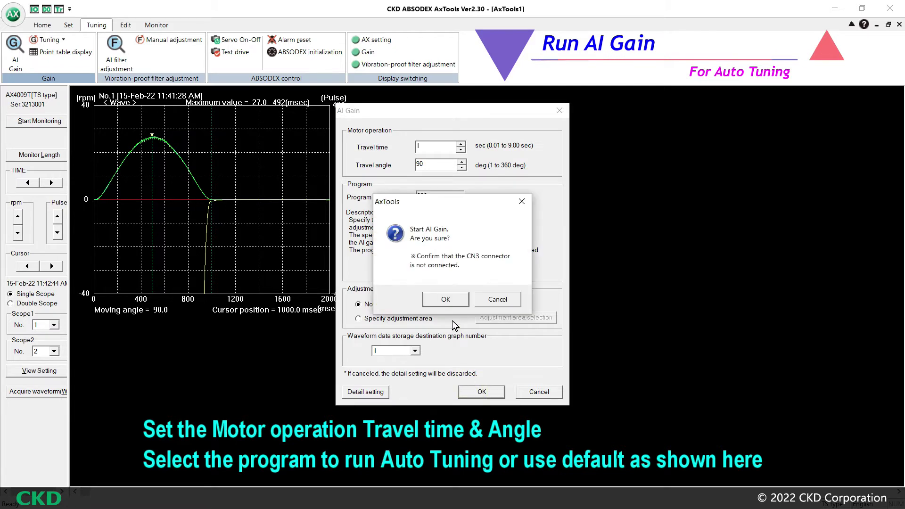
left_click(448, 297)
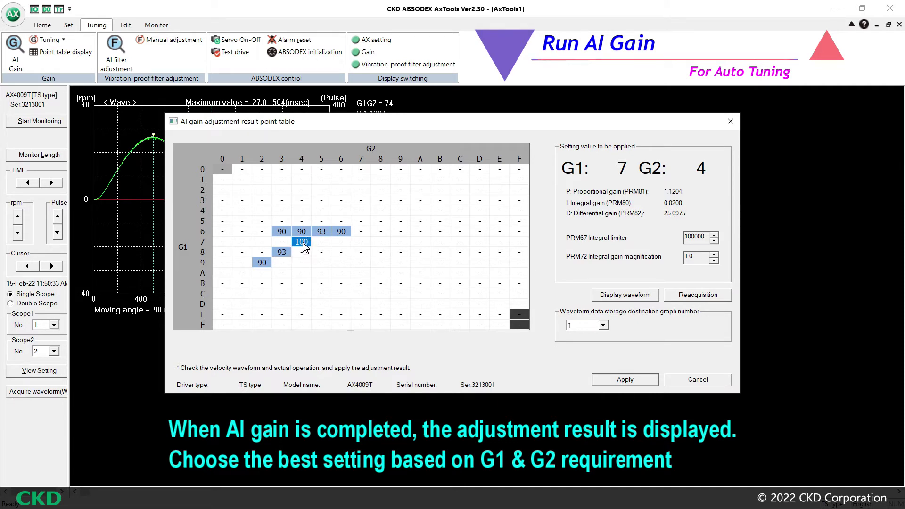
Step: Apply the AI gain adjustment result for G1 7 and G2 4 to the ABSODEX
left_click(624, 378)
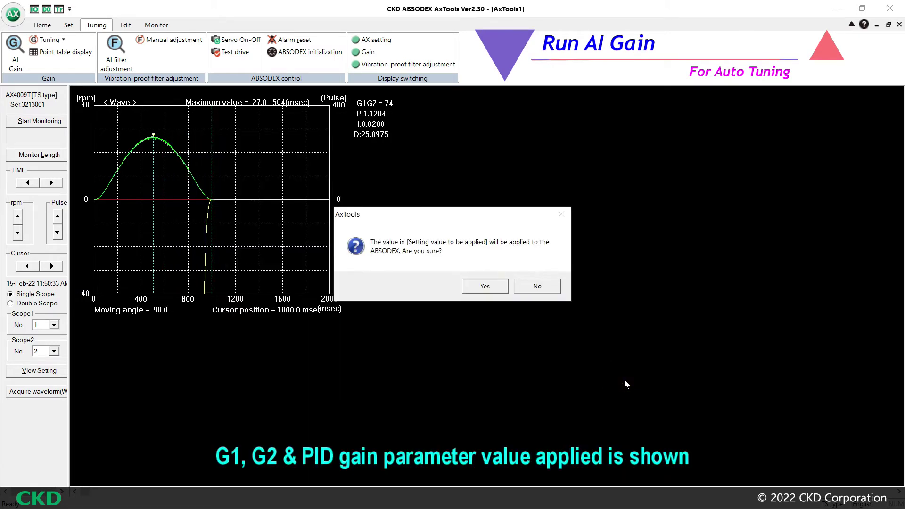
left_click(486, 285)
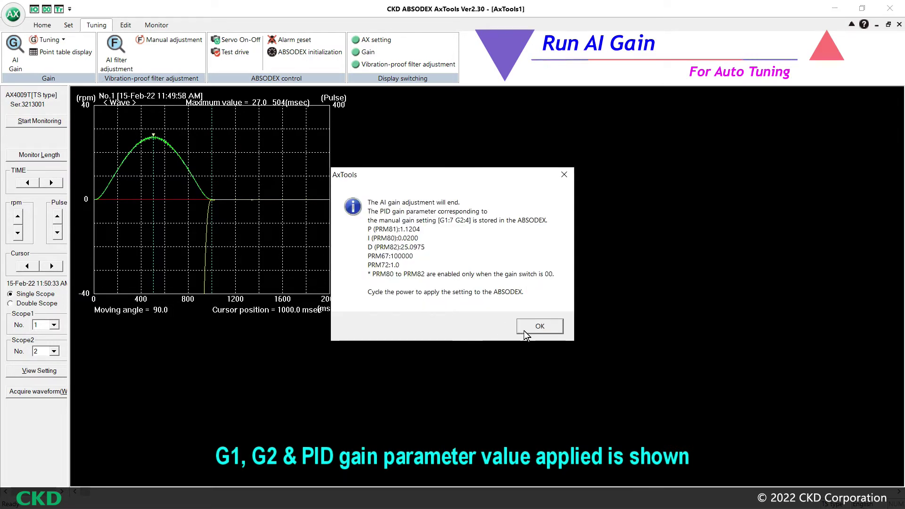
left_click(530, 327)
left_click_drag(153, 237, 212, 238)
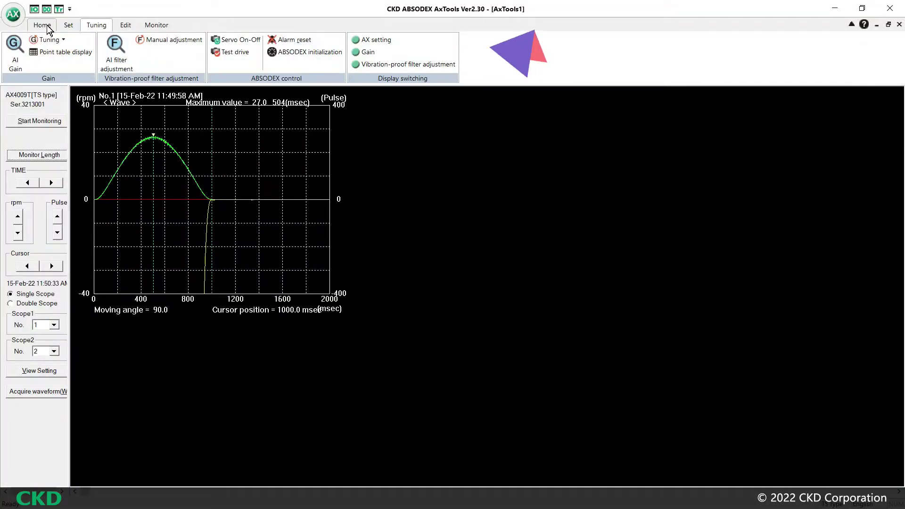
Step: Run auto tuning with response 10, medium friction load and large oscillation angle, allowing the servo to turn off and the actuator to oscillate
left_click(47, 40)
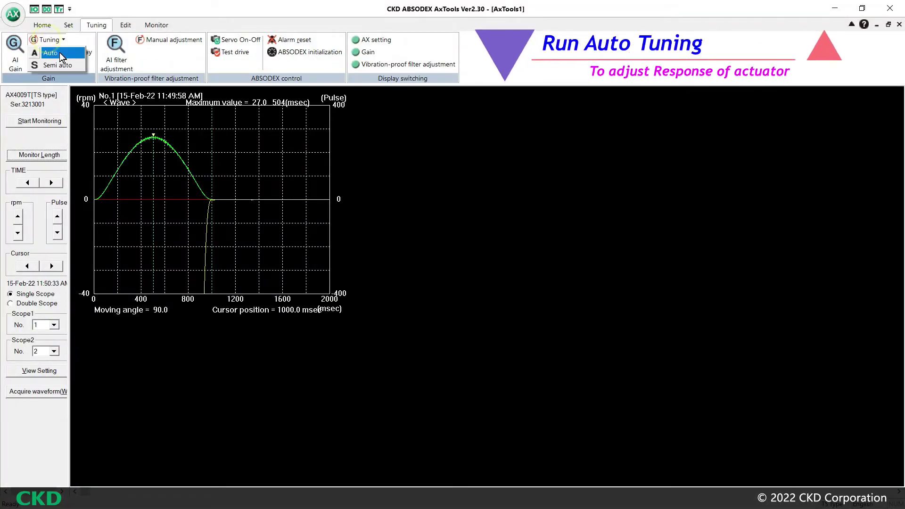
left_click(61, 55)
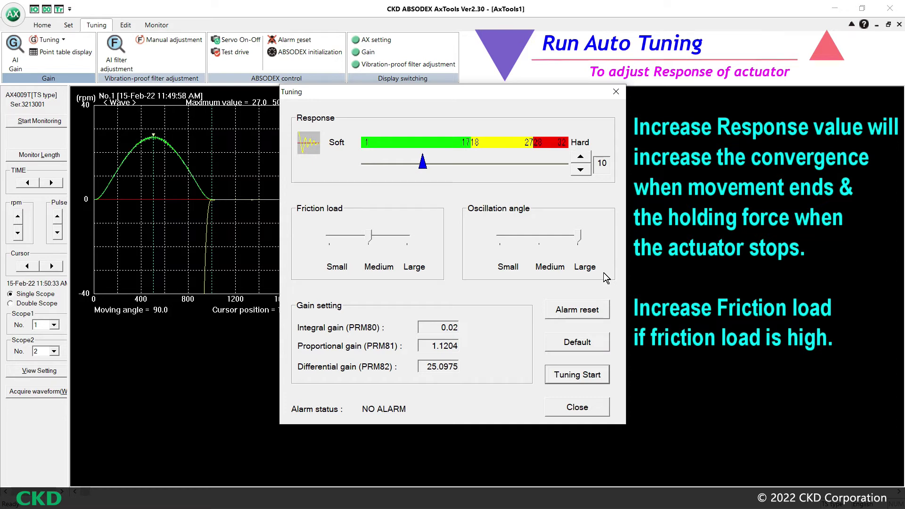
left_click(583, 376)
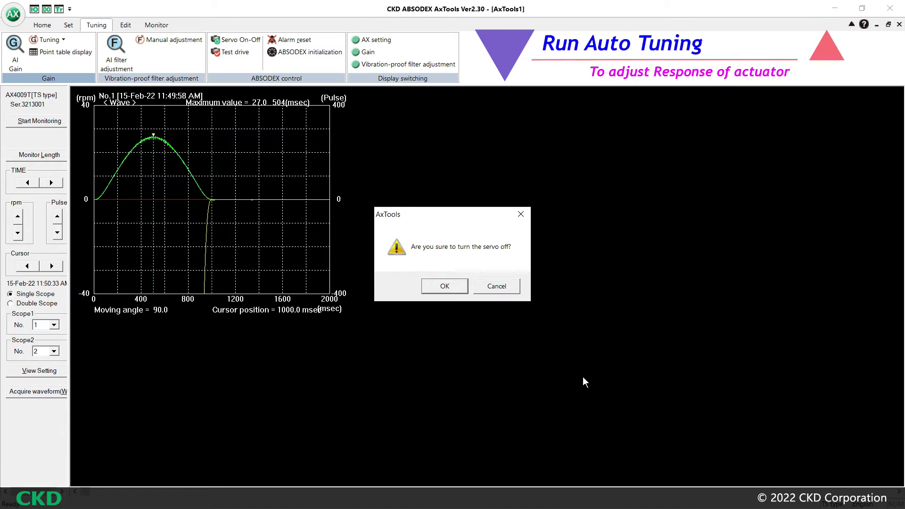
left_click(452, 286)
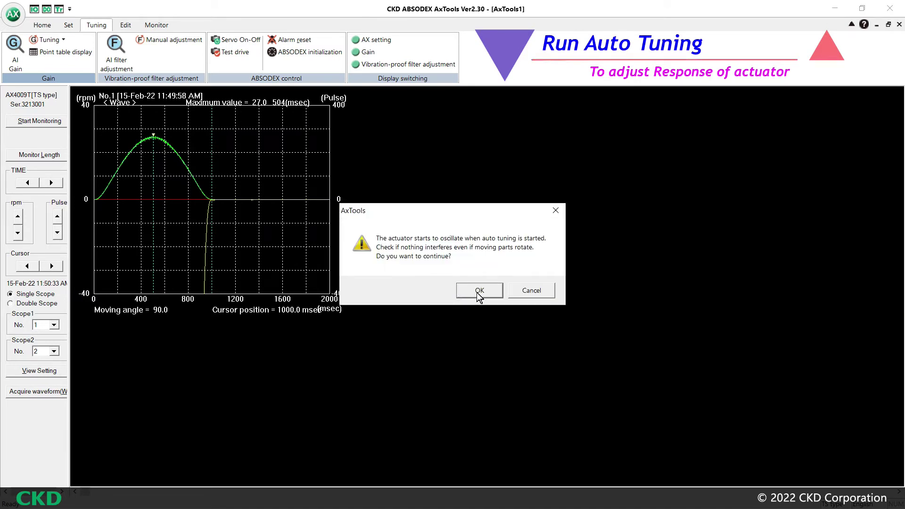
left_click(477, 292)
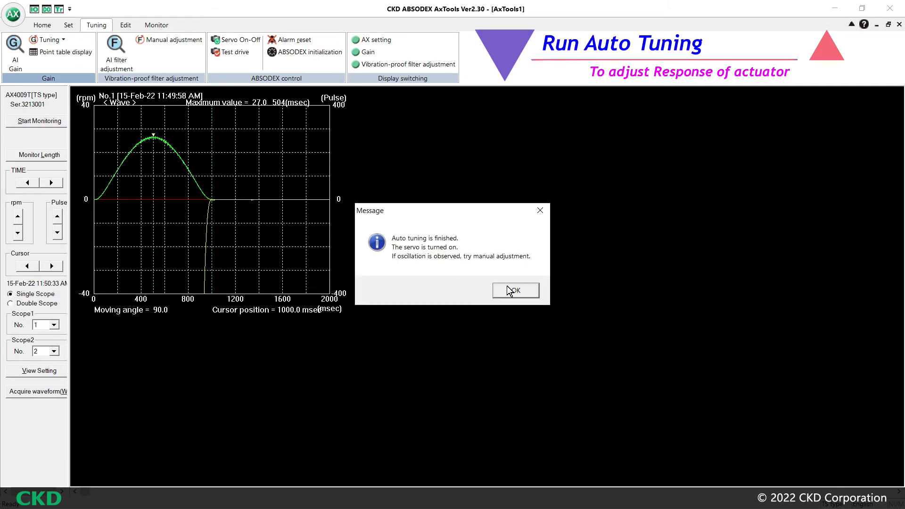
left_click(507, 286)
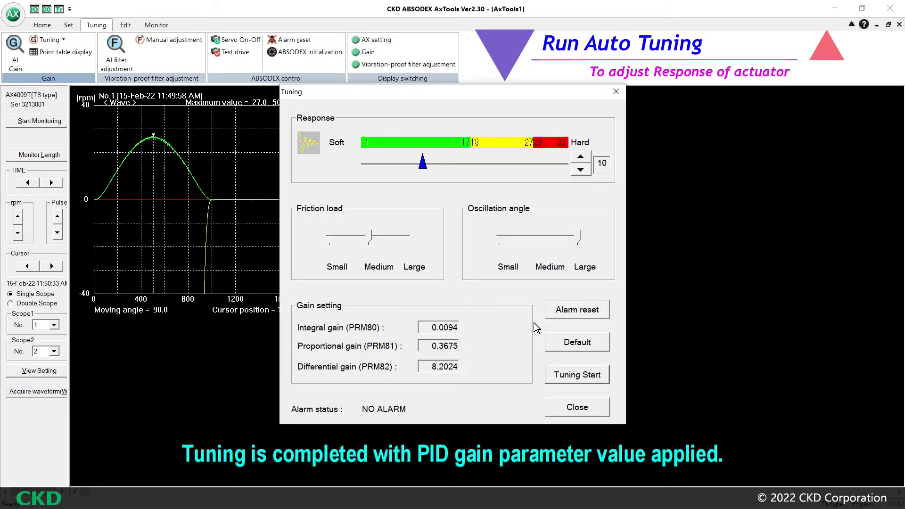
left_click(577, 409)
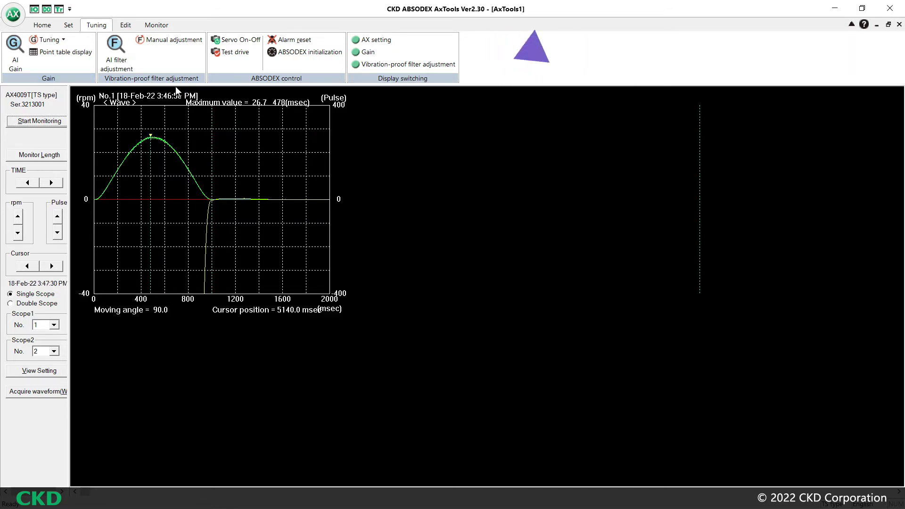
Step: Run semi-auto tuning with servo gain 10, a 90 deg move and the move time set to 1 sec, and finish the gain tuning
left_click(47, 40)
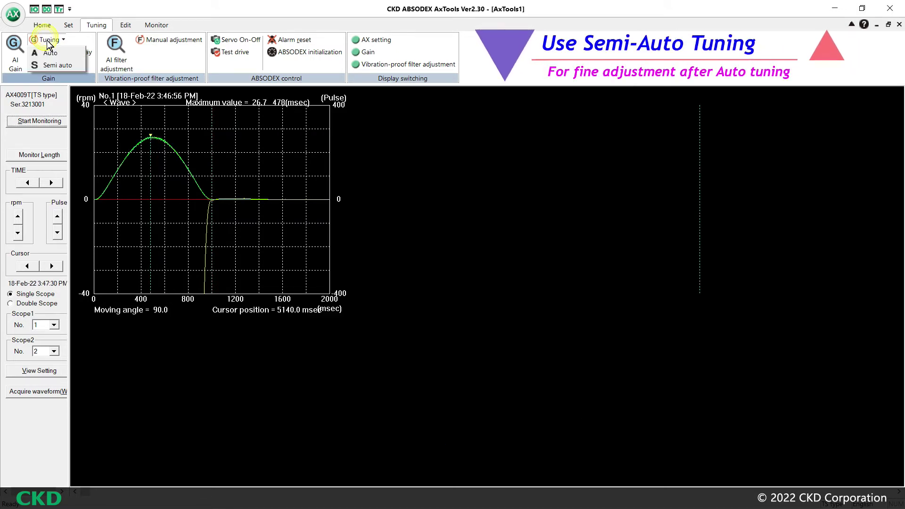
left_click(51, 65)
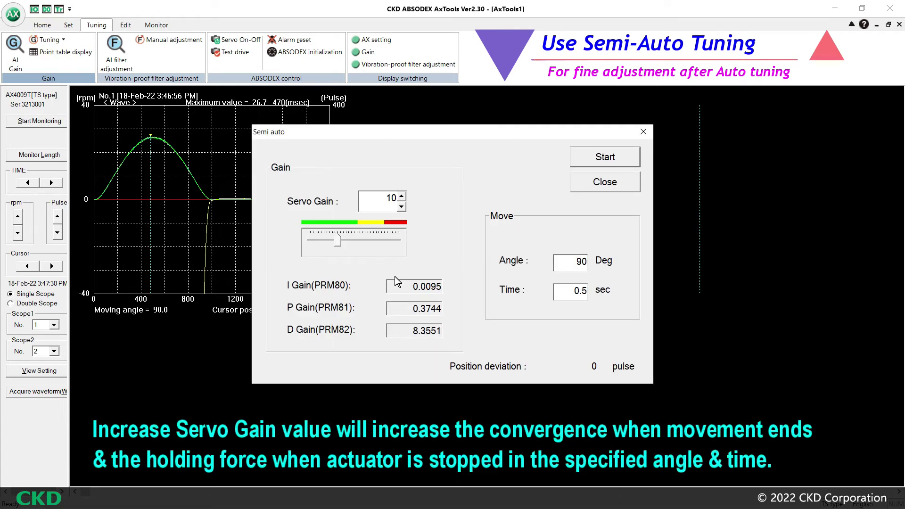
double_click(577, 290)
type("1")
left_click(614, 155)
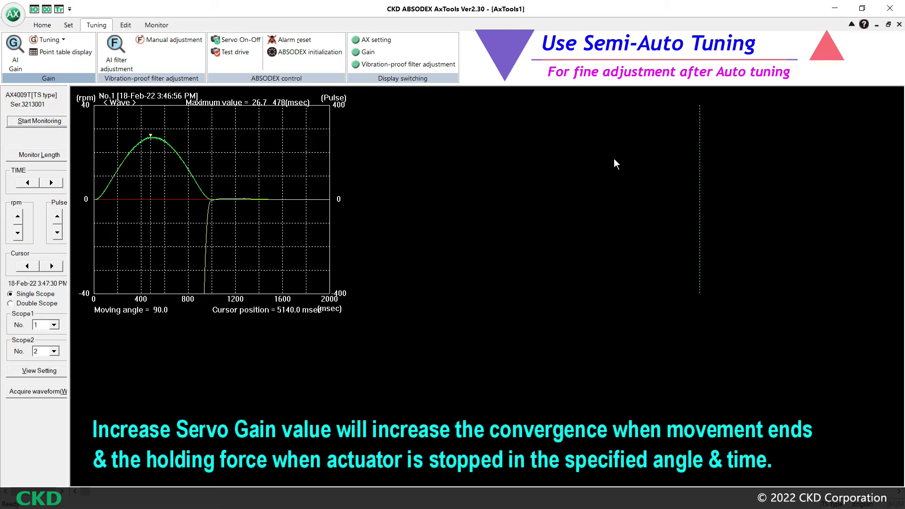
left_click(453, 284)
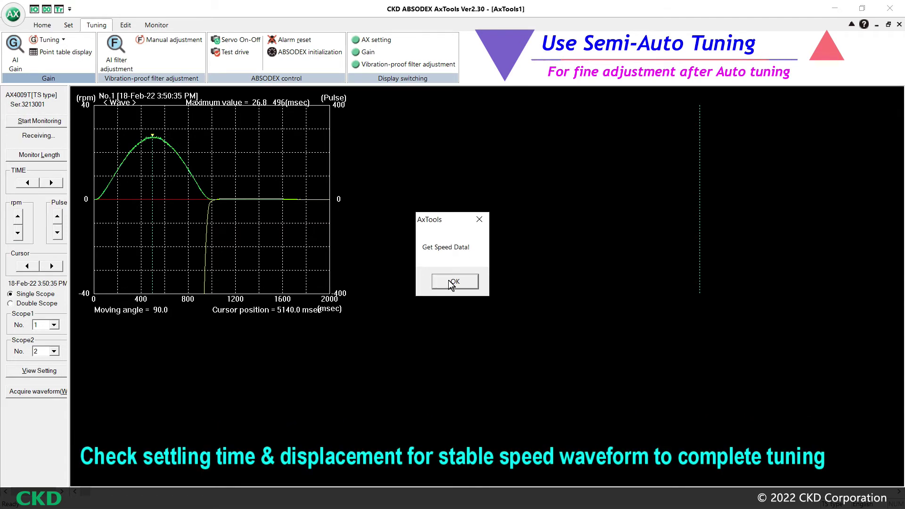
left_click(451, 283)
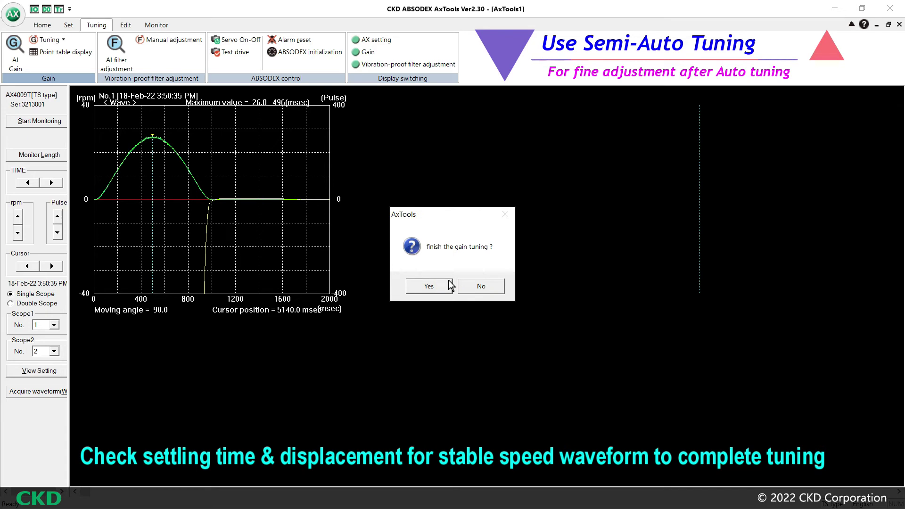
left_click(432, 290)
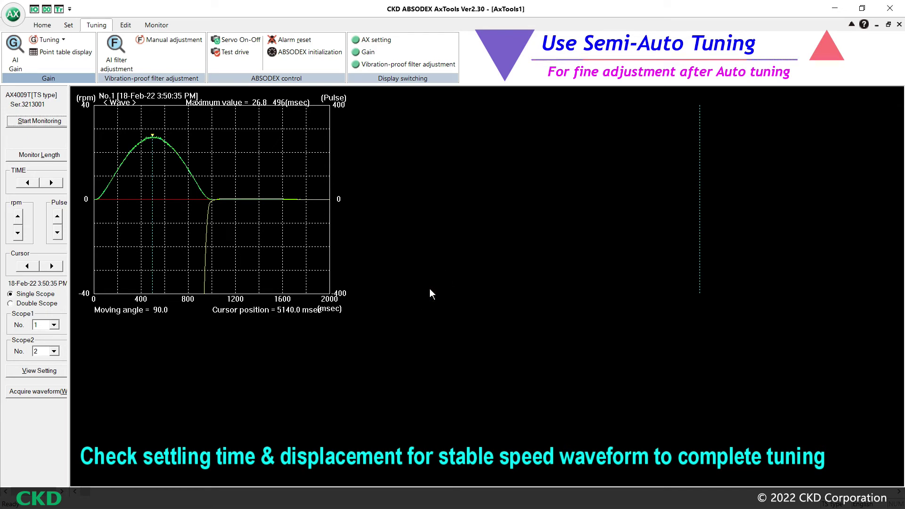
Step: Place the speed waveform cursor at 1000 msec to check the settling time and displacement
left_click(152, 268)
left_click_drag(216, 274, 213, 274)
left_click(211, 272)
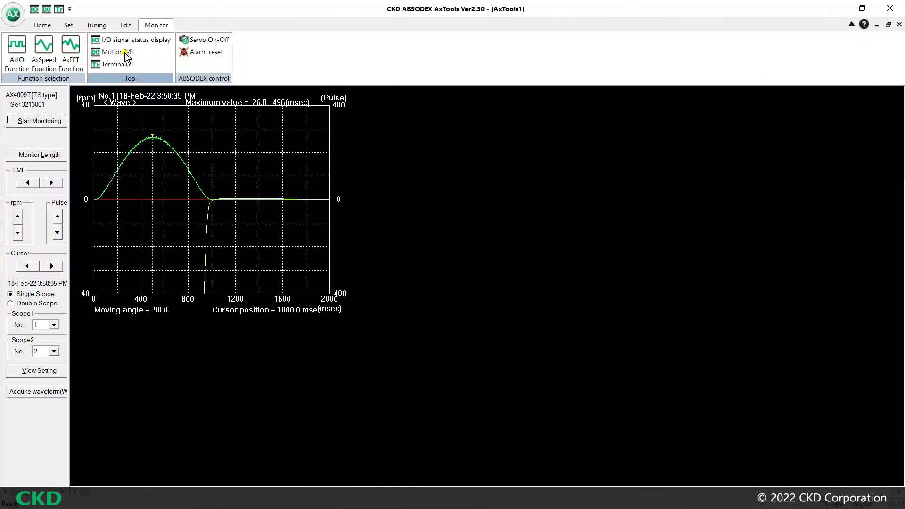
Step: View the tuned I, P and D gain values in the Motion monitoring tool
left_click(126, 54)
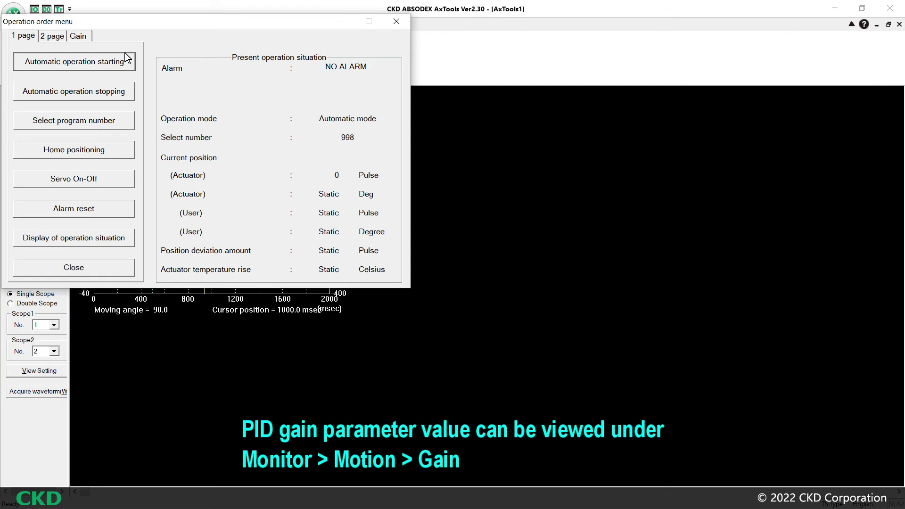
left_click(85, 39)
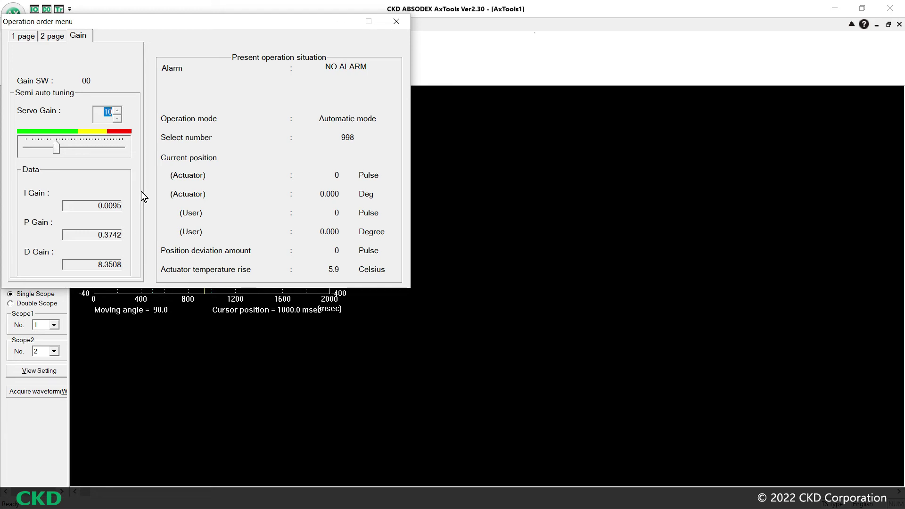
Step: Set the home position offset amount by rotating the motor manually with the servo off, accepting the 135902 pulse offset
left_click(51, 37)
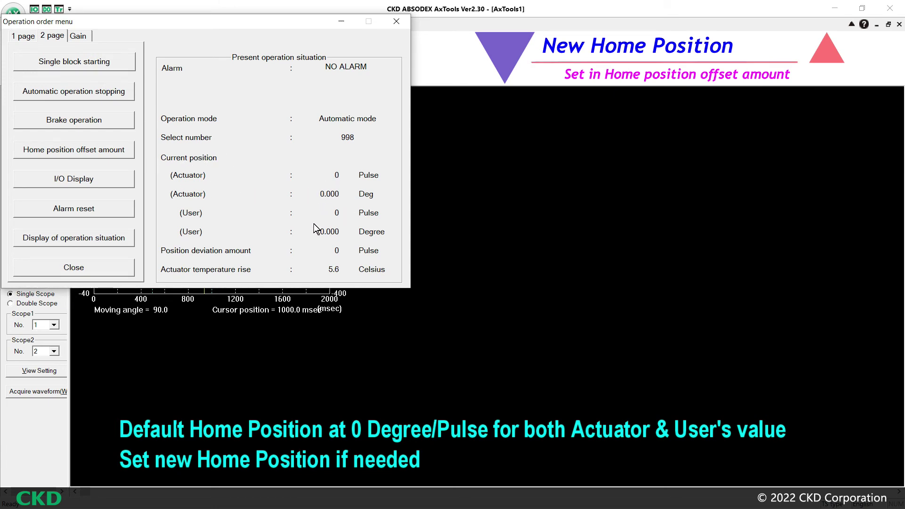
left_click(66, 148)
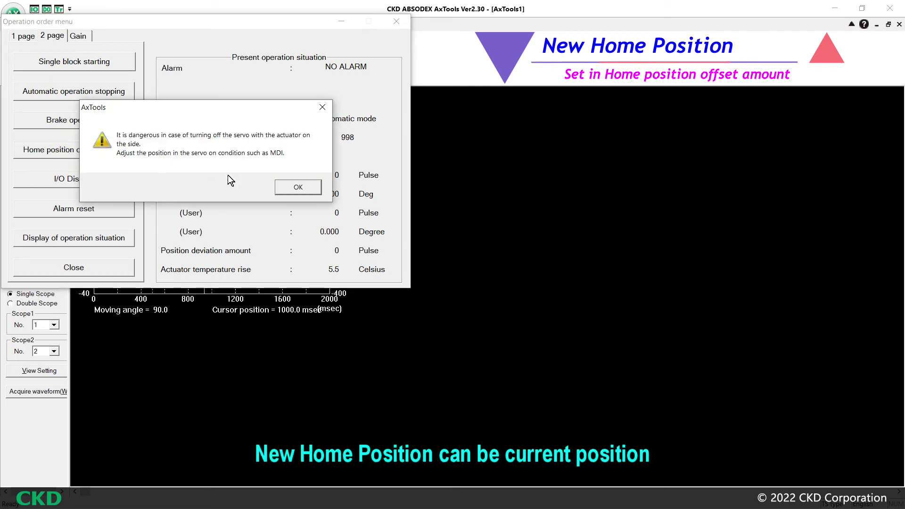
left_click(307, 185)
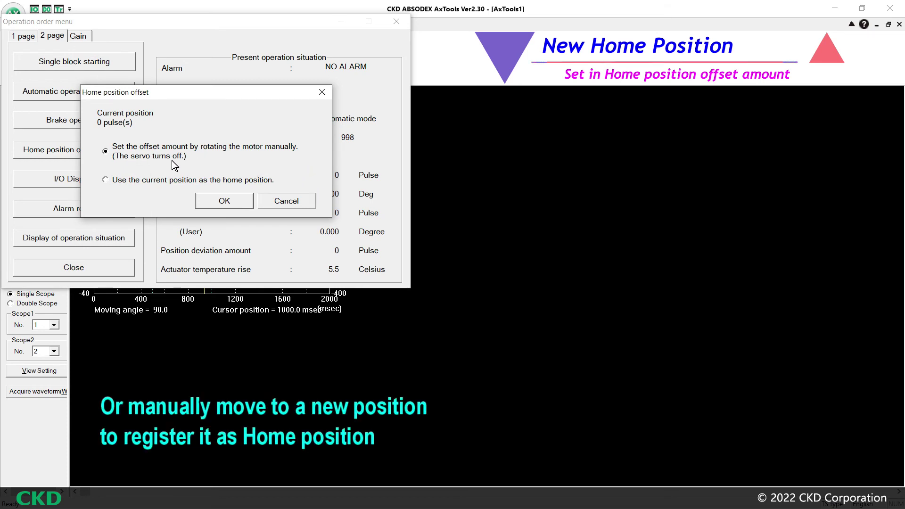
left_click(224, 201)
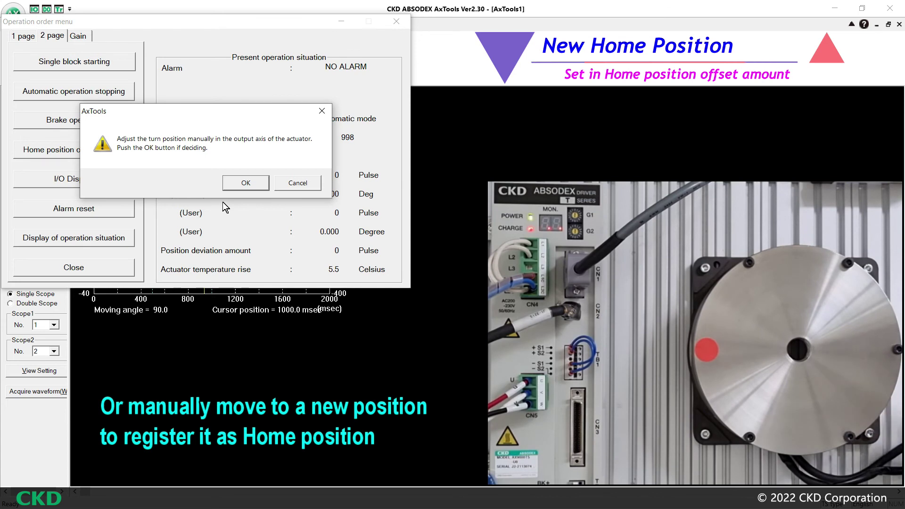
left_click(238, 184)
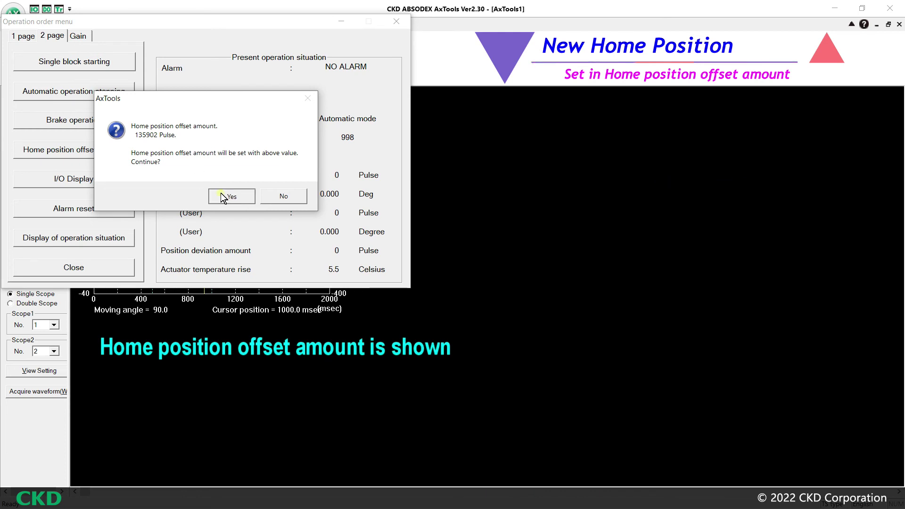
left_click(221, 194)
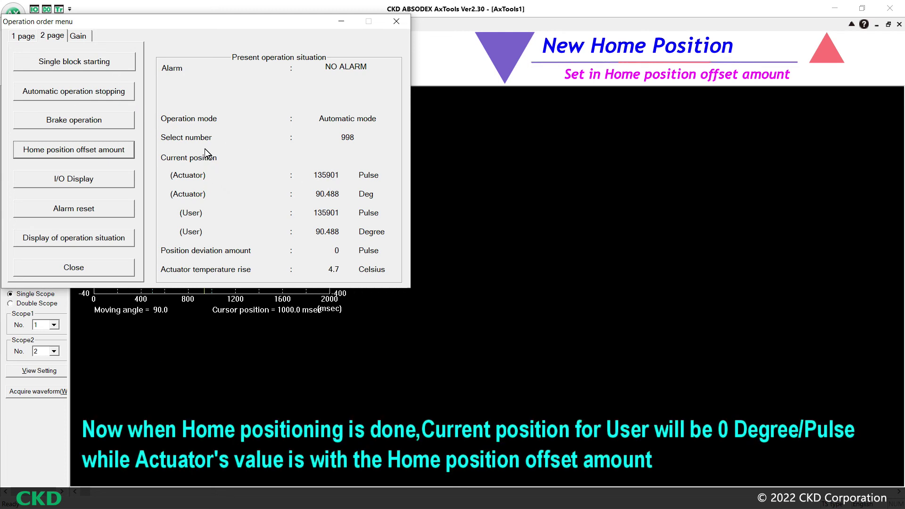
Step: Run home positioning to move the actuator to the new home position
left_click(24, 35)
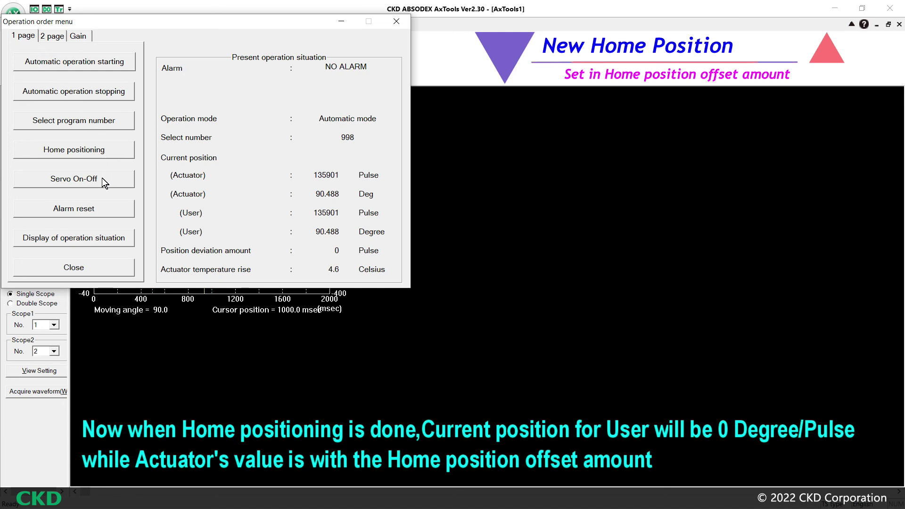
left_click(110, 151)
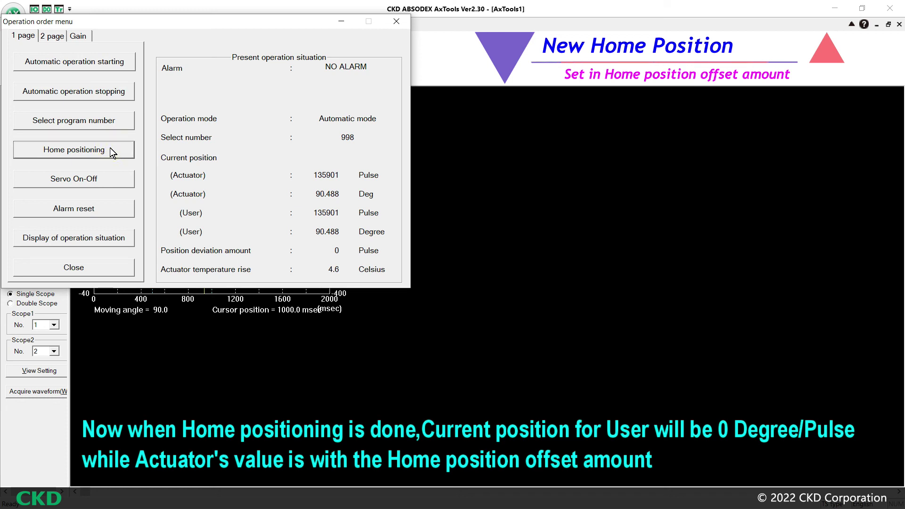